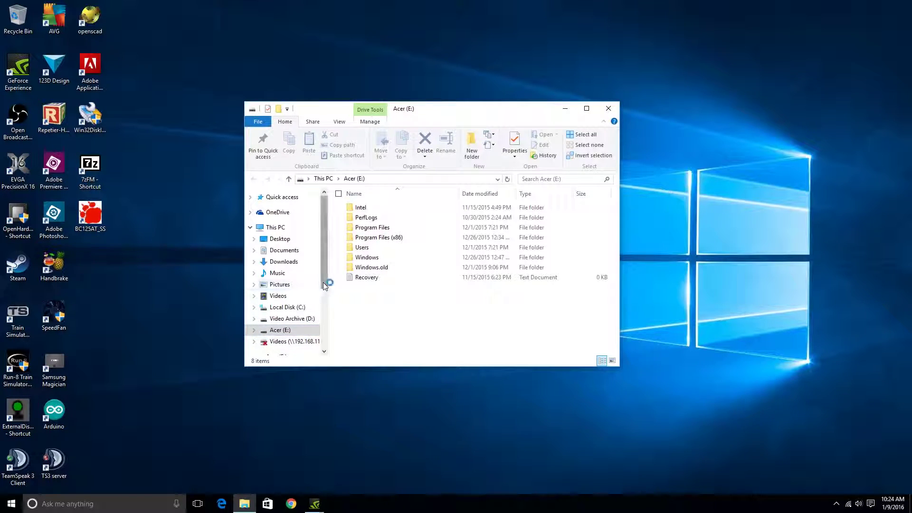
Step: Close the Acer (E:) File Explorer window after browsing it and bring up the Win+X system menu
{"action": "scroll", "coordinate": [325, 285], "scroll_direction": "down", "scroll_amount": 1}
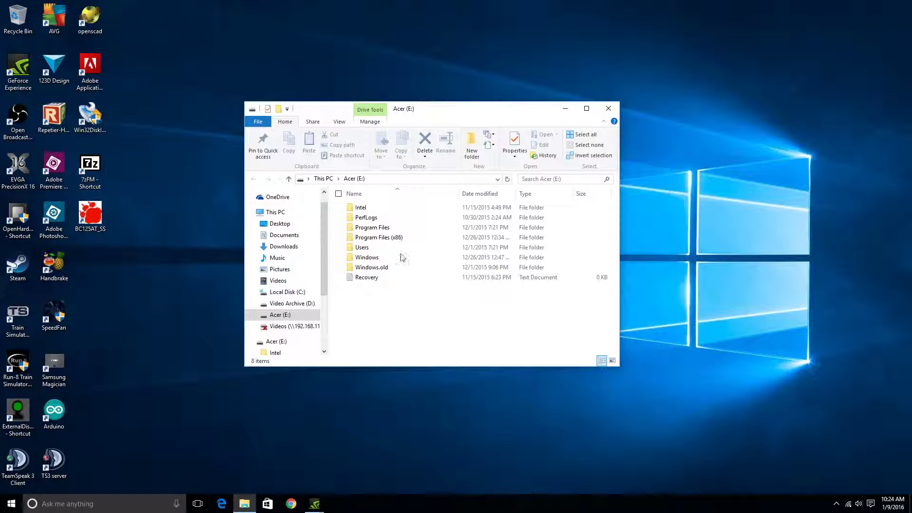
{"action": "left_click", "coordinate": [609, 108]}
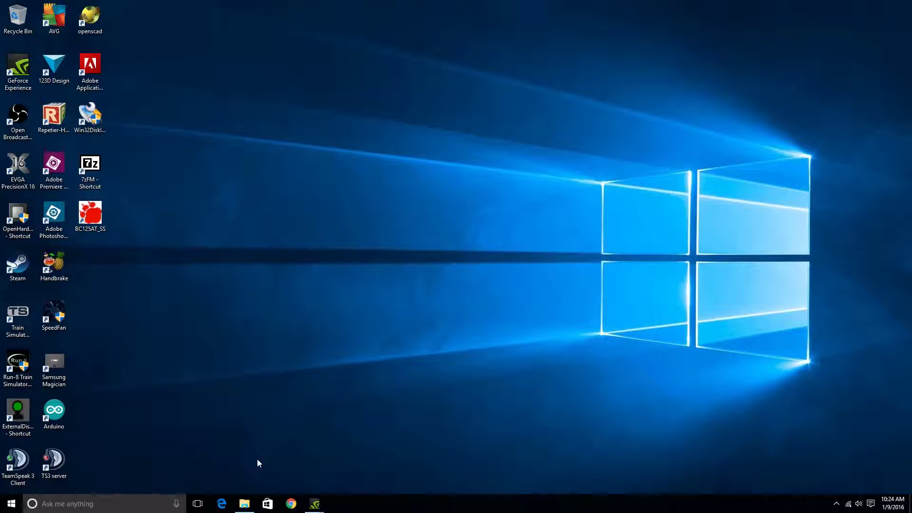
{"action": "key", "text": "super+x"}
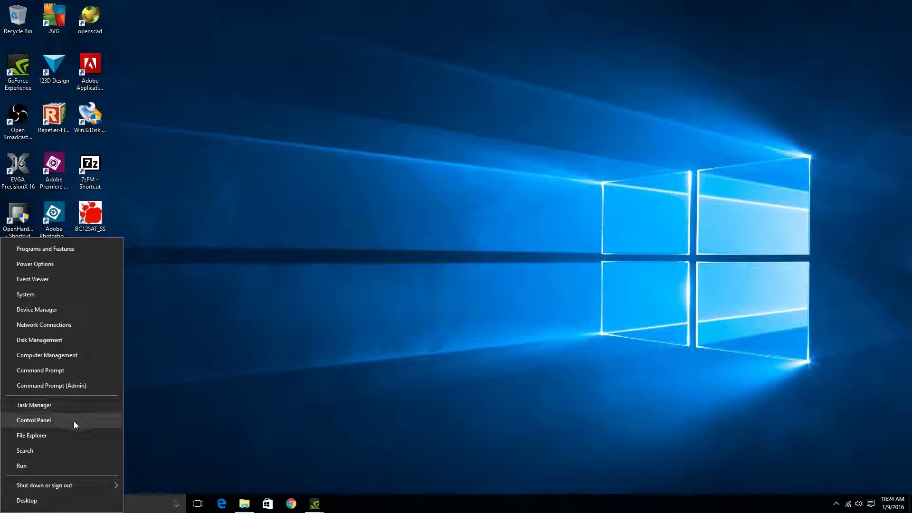
Step: Launch Disk Management and centre its window on Disk 2's 465.64 GB layout
{"action": "left_click", "coordinate": [41, 341]}
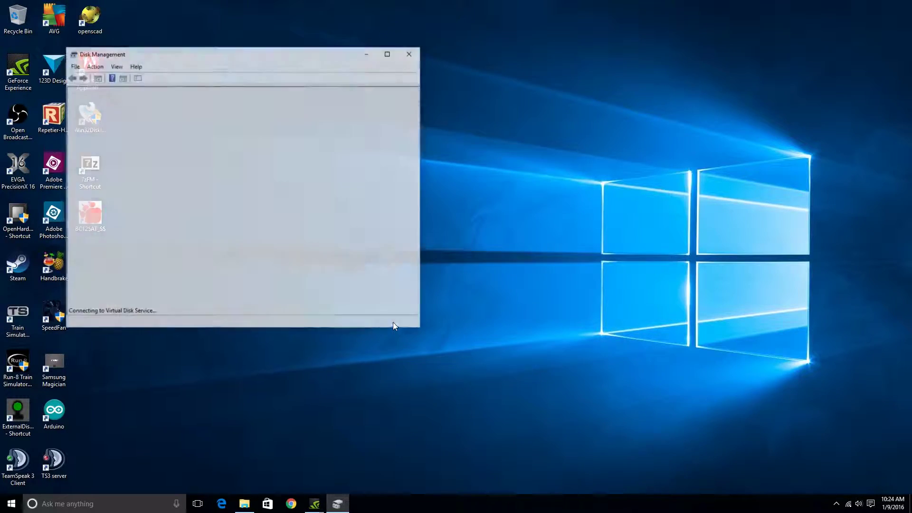
{"action": "left_click_drag", "start_coordinate": [157, 54], "coordinate": [318, 115]}
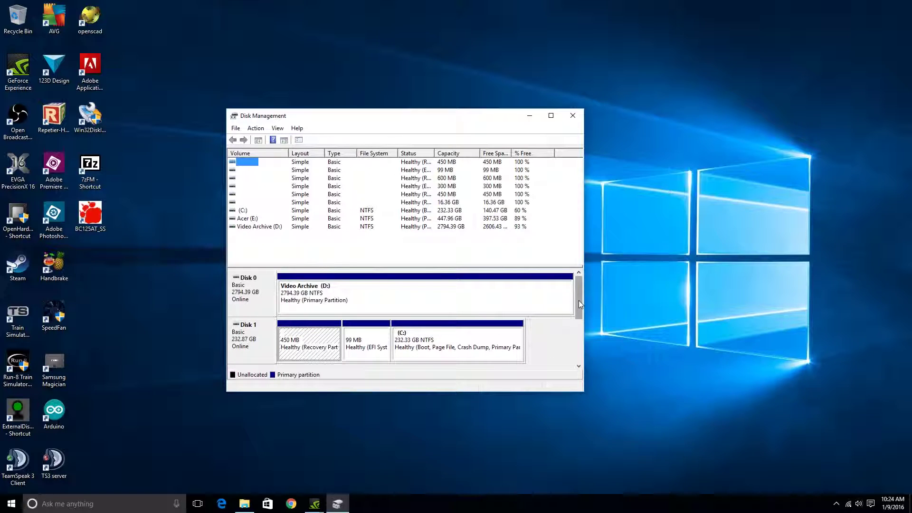
{"action": "left_click_drag", "start_coordinate": [578, 304], "coordinate": [261, 305]}
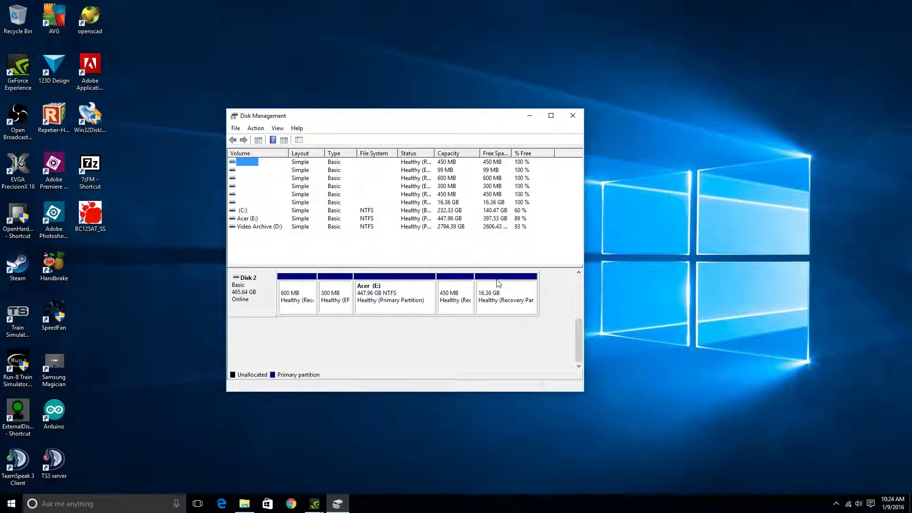
Step: Inspect options for the 16.36 GB recovery, Acer (E:) and 600 MB partitions without changing anything
{"action": "right_click", "coordinate": [494, 293]}
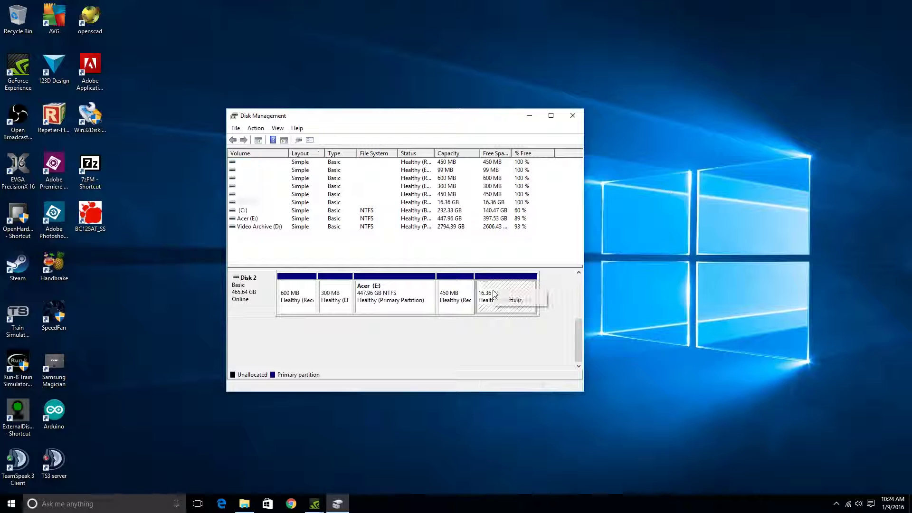
{"action": "left_click", "coordinate": [526, 301]}
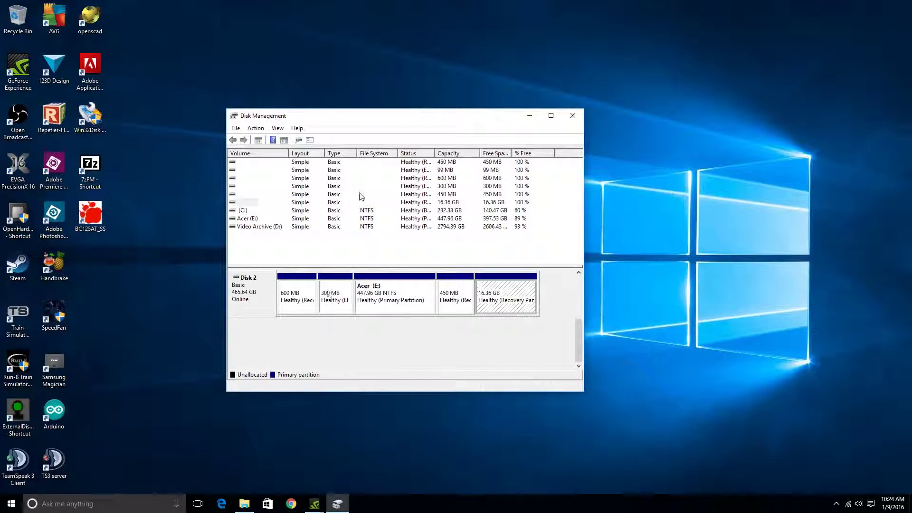
{"action": "right_click", "coordinate": [383, 292]}
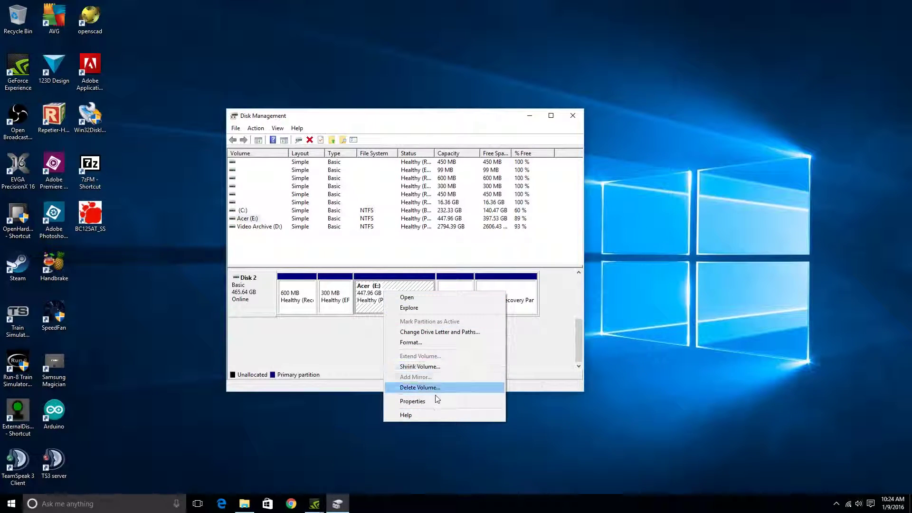
{"action": "left_click", "coordinate": [334, 330]}
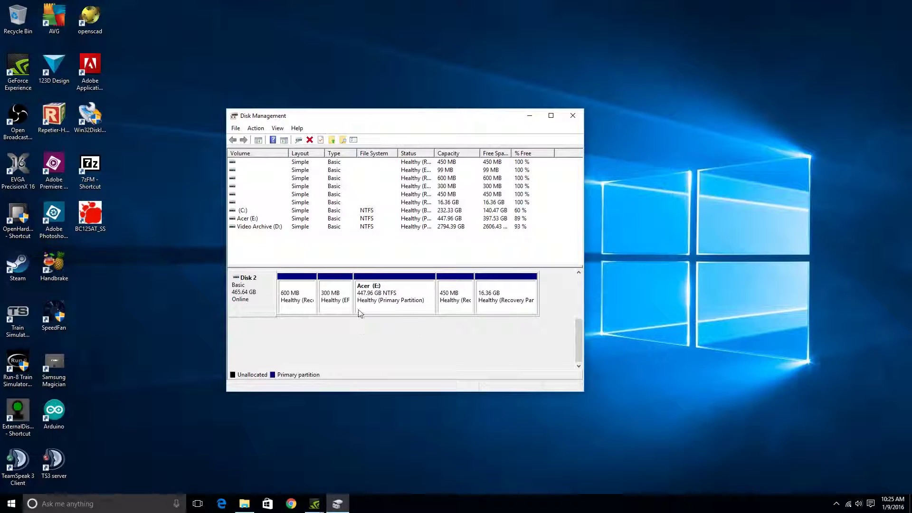
{"action": "right_click", "coordinate": [291, 297]}
{"action": "left_click", "coordinate": [323, 342]}
{"action": "left_click_drag", "start_coordinate": [378, 110], "coordinate": [592, 91]}
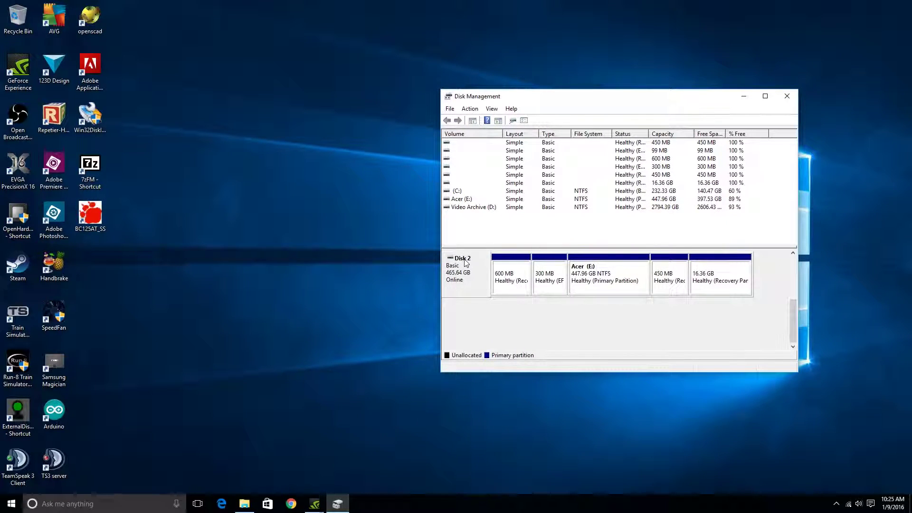
Step: Launch an administrator Command Prompt and arrange it beside Disk Management
{"action": "right_click", "coordinate": [12, 503]}
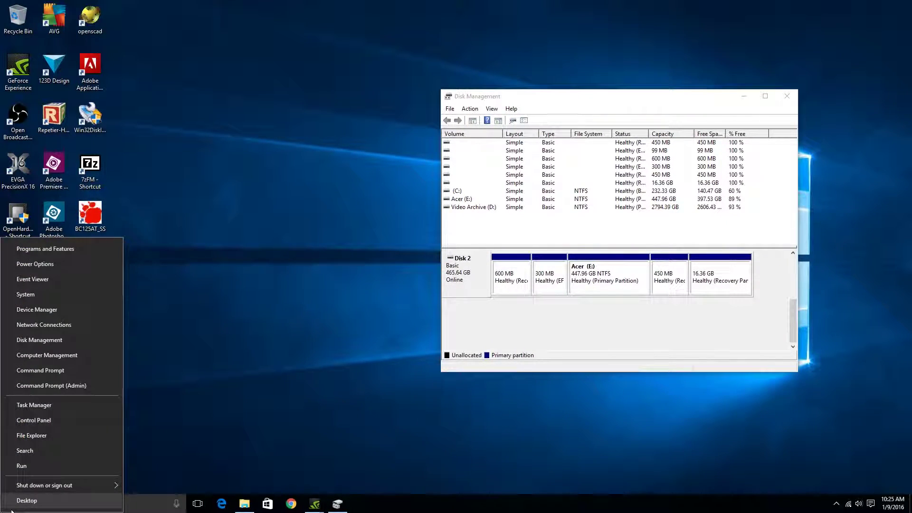
{"action": "left_click", "coordinate": [52, 385]}
{"action": "left_click", "coordinate": [503, 271]}
{"action": "left_click_drag", "start_coordinate": [295, 100], "coordinate": [452, 135]}
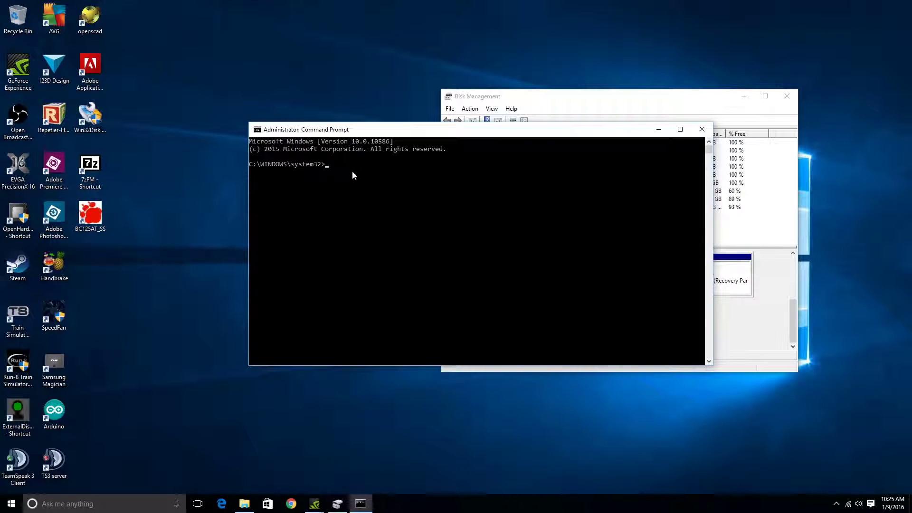
{"action": "left_click_drag", "start_coordinate": [440, 136], "coordinate": [341, 121]}
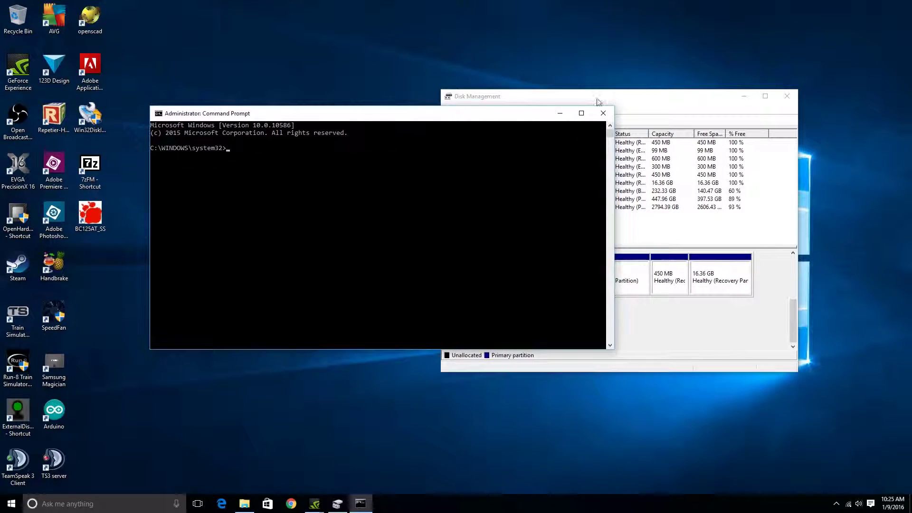
{"action": "left_click_drag", "start_coordinate": [665, 101], "coordinate": [758, 83]}
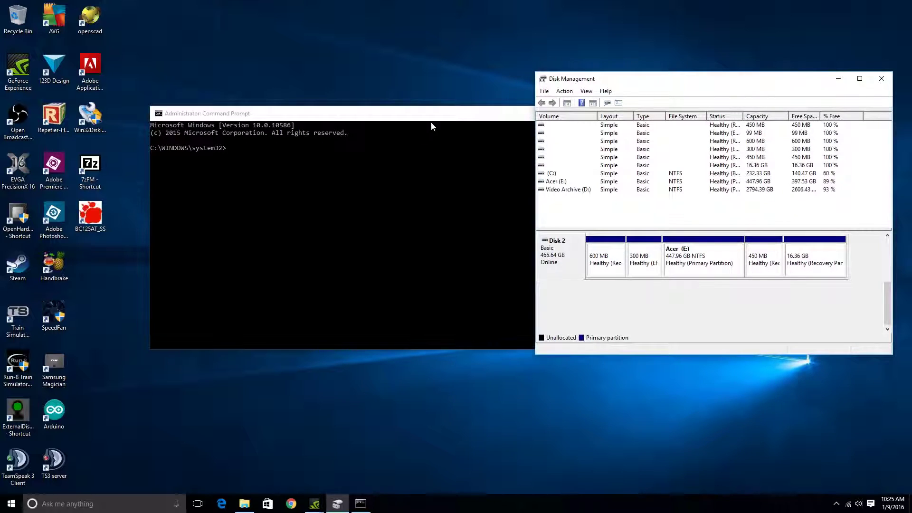
{"action": "left_click_drag", "start_coordinate": [434, 117], "coordinate": [378, 101]}
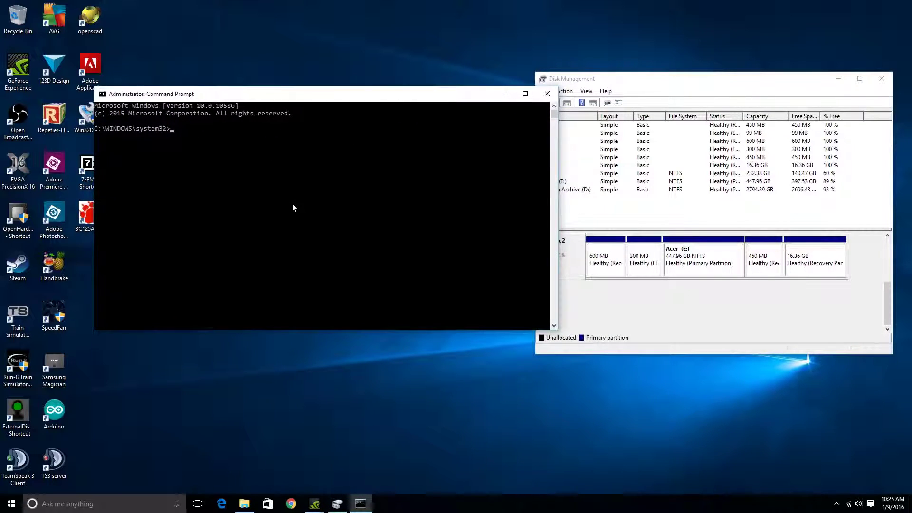
Step: Start DiskPart and list the disks, showing Disk 0 (2794 GB), Disk 1 (232 GB), Disk 2 (465 GB)
{"action": "type", "text": "diskpart"}
{"action": "key", "text": "Return"}
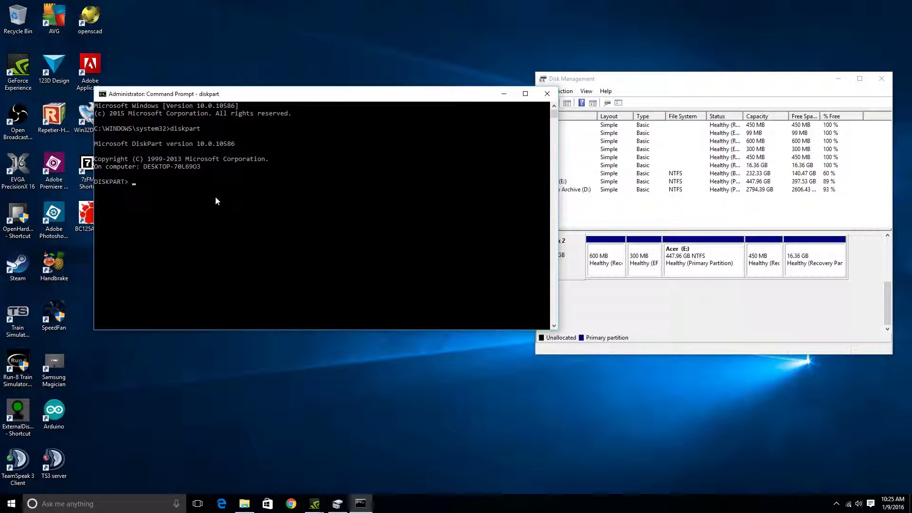
{"action": "type", "text": "t disk"}
{"action": "key", "text": "Return"}
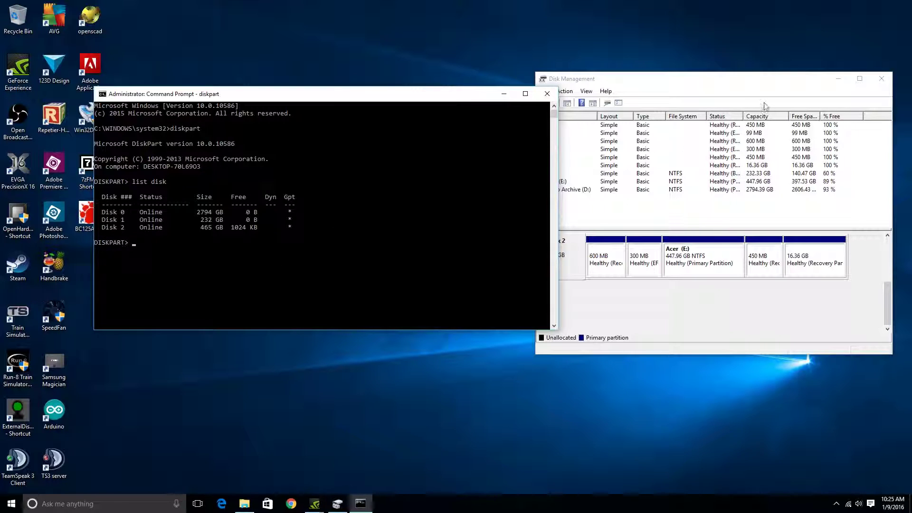
{"action": "left_click_drag", "start_coordinate": [653, 85], "coordinate": [680, 83]}
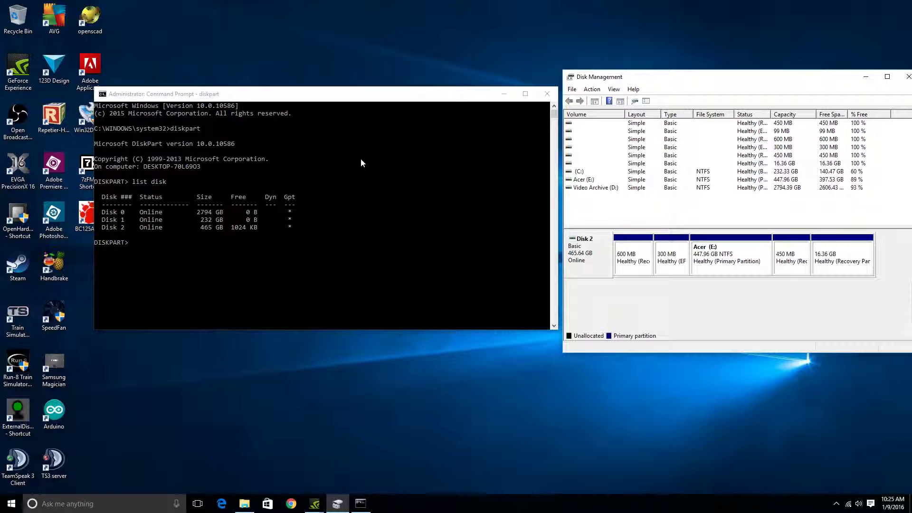
Step: Select Disk 2 in DiskPart and clean it, leaving 465.76 GB unallocated and not initialized
{"action": "left_click", "coordinate": [346, 101]}
{"action": "type", "text": "select disk 2"}
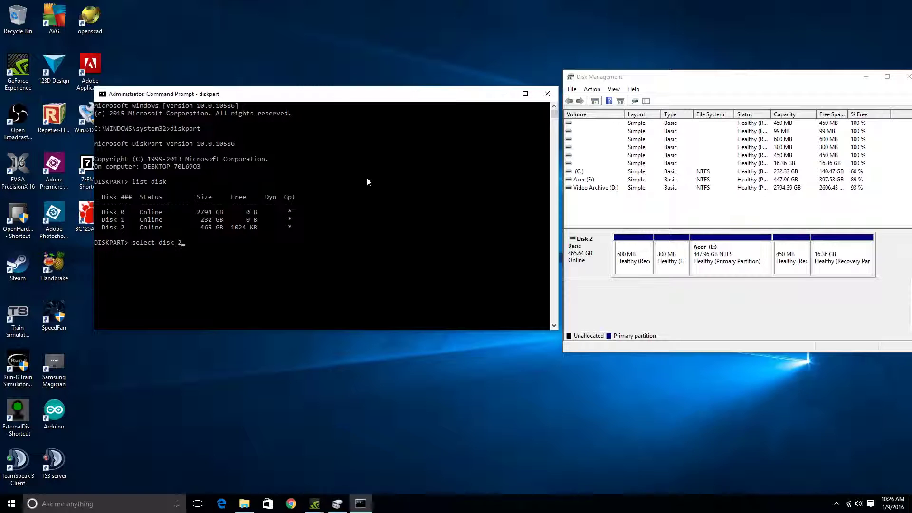
{"action": "key", "text": "Return"}
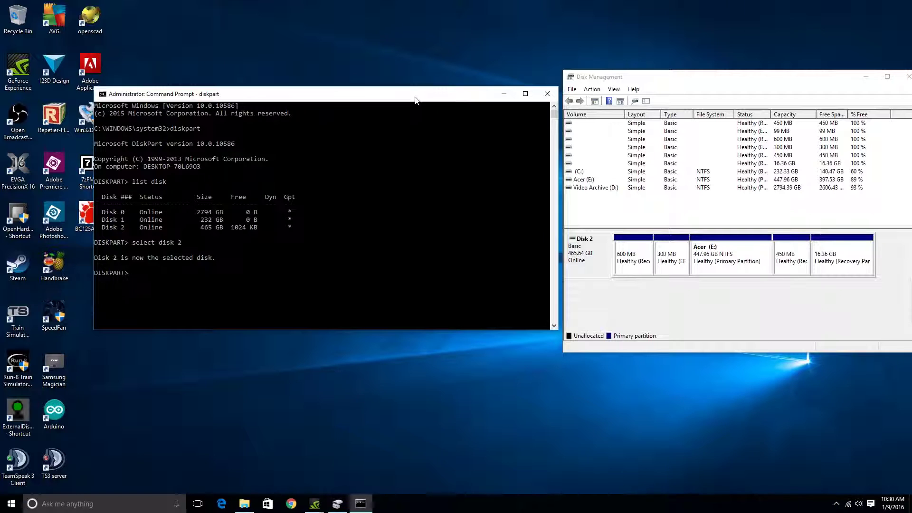
{"action": "type", "text": "c"}
{"action": "type", "text": "leam"}
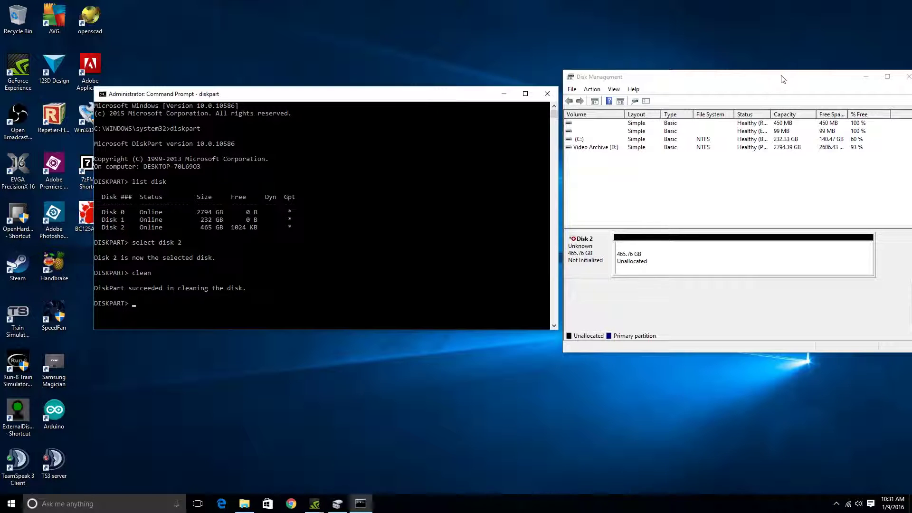
{"action": "left_click_drag", "start_coordinate": [791, 80], "coordinate": [466, 99]}
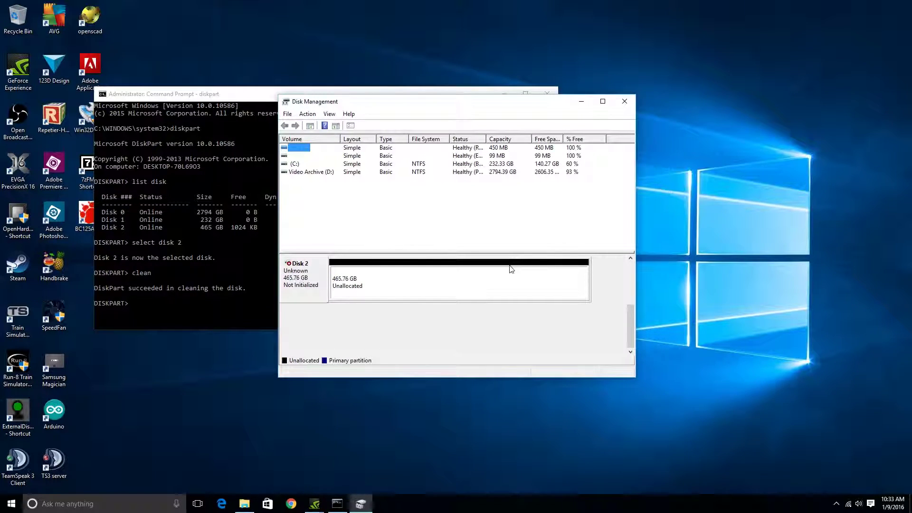
Step: Reopen Disk Management and initialize the cleaned Disk 2 with the GPT partition style
{"action": "left_click", "coordinate": [624, 101]}
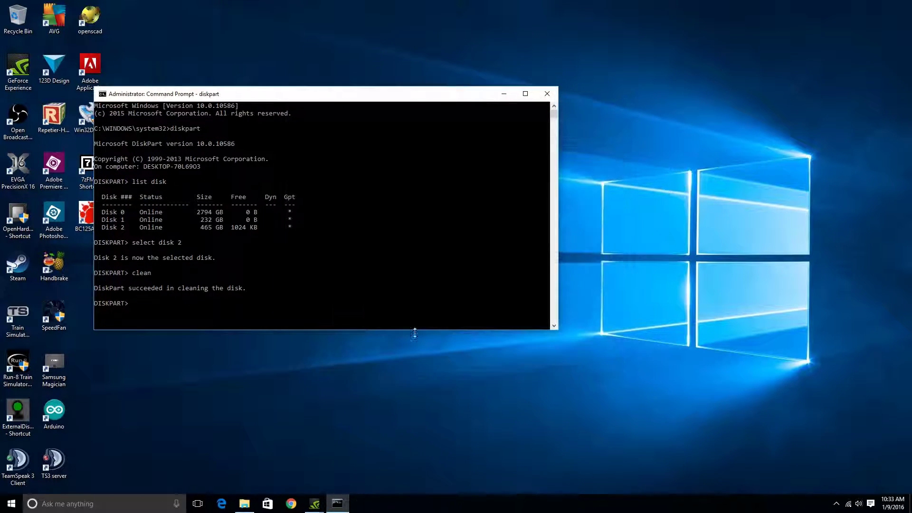
{"action": "right_click", "coordinate": [11, 503]}
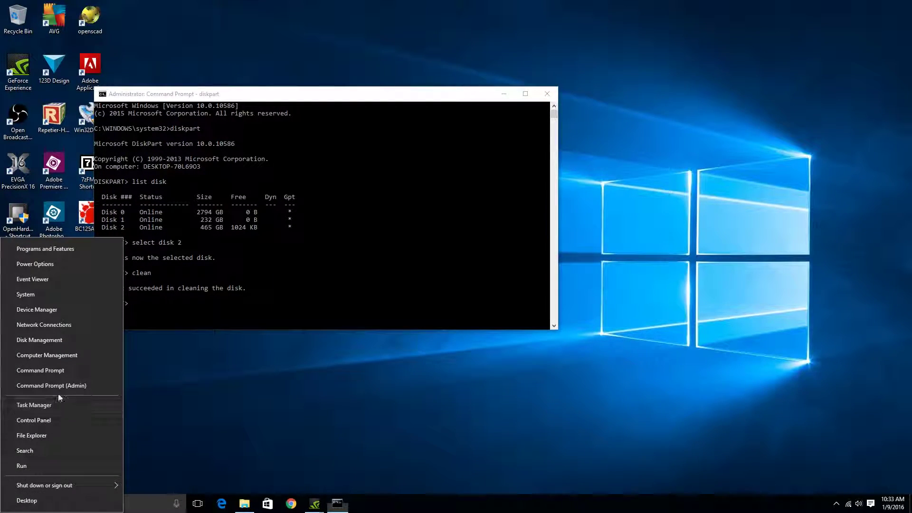
{"action": "left_click", "coordinate": [53, 341]}
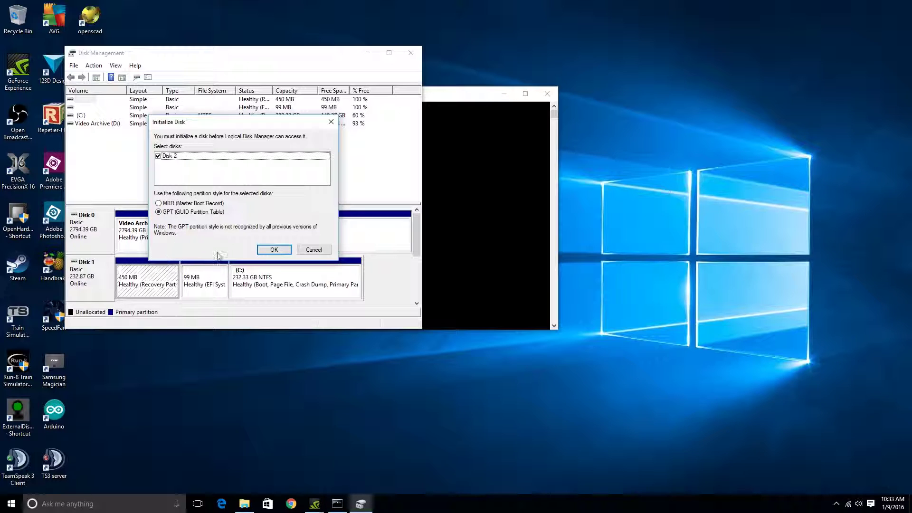
{"action": "left_click", "coordinate": [275, 250]}
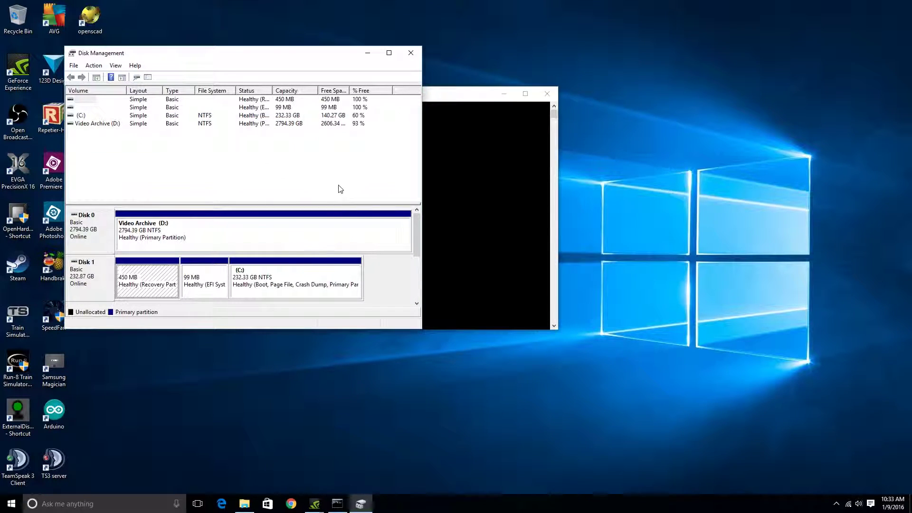
{"action": "left_click_drag", "start_coordinate": [416, 221], "coordinate": [415, 288]}
Step: Create a full 476810 MB simple volume on Disk 2: letter E, label 500GB_HDD, NTFS quick format
{"action": "right_click", "coordinate": [185, 236]}
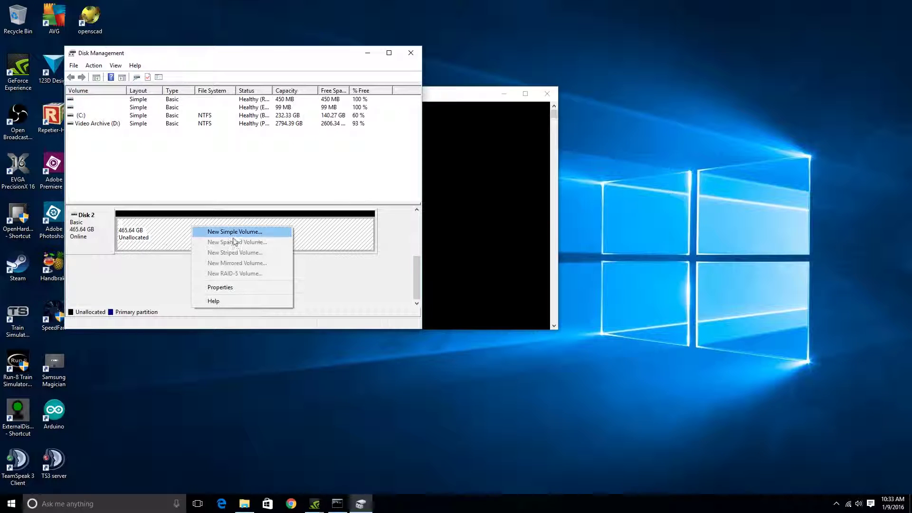
{"action": "left_click", "coordinate": [254, 232]}
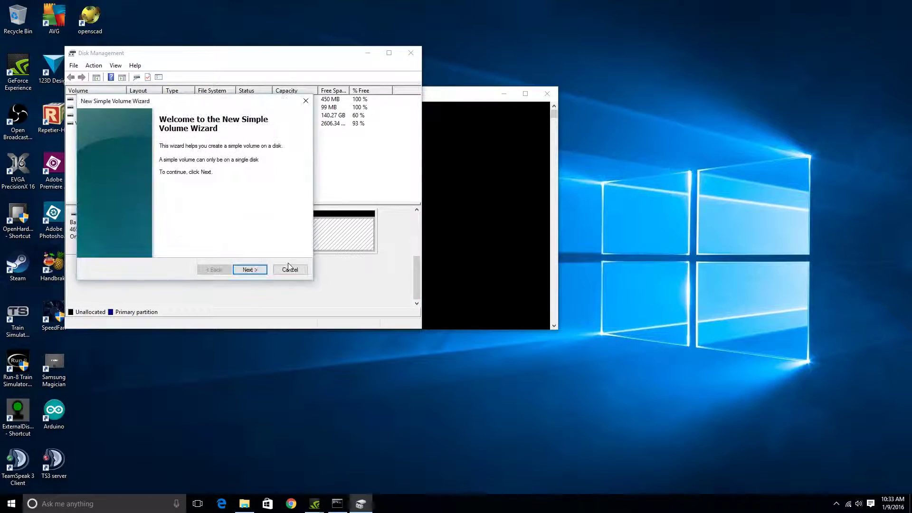
{"action": "left_click", "coordinate": [249, 270]}
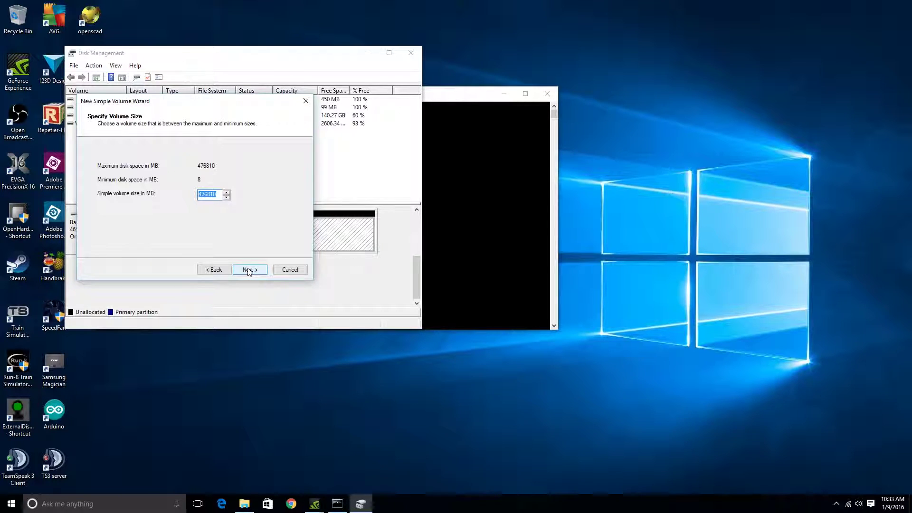
{"action": "left_click", "coordinate": [248, 269]}
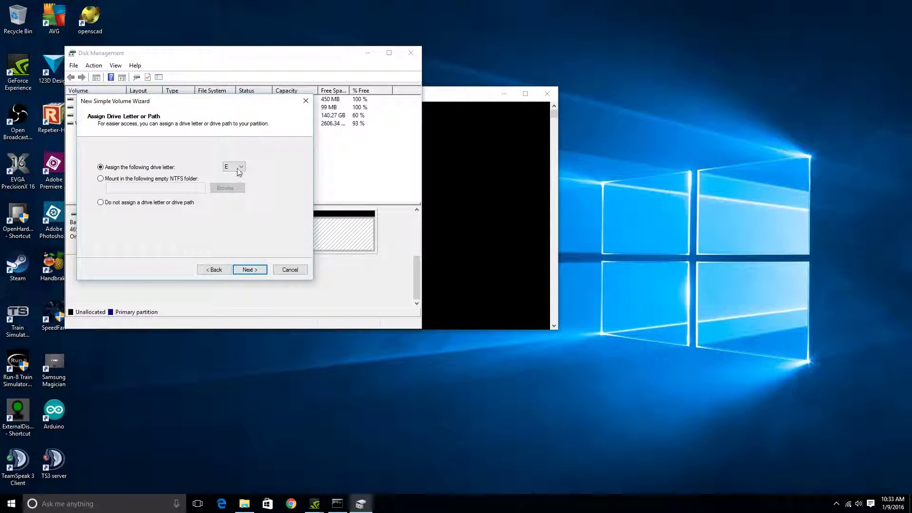
{"action": "left_click", "coordinate": [248, 270]}
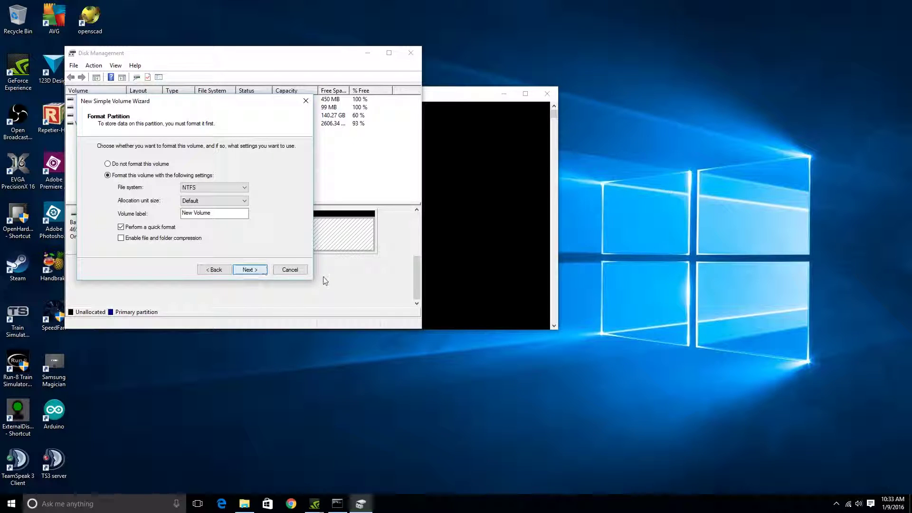
{"action": "left_click_drag", "start_coordinate": [183, 212], "coordinate": [247, 213]}
{"action": "type", "text": "500GB_HDD"}
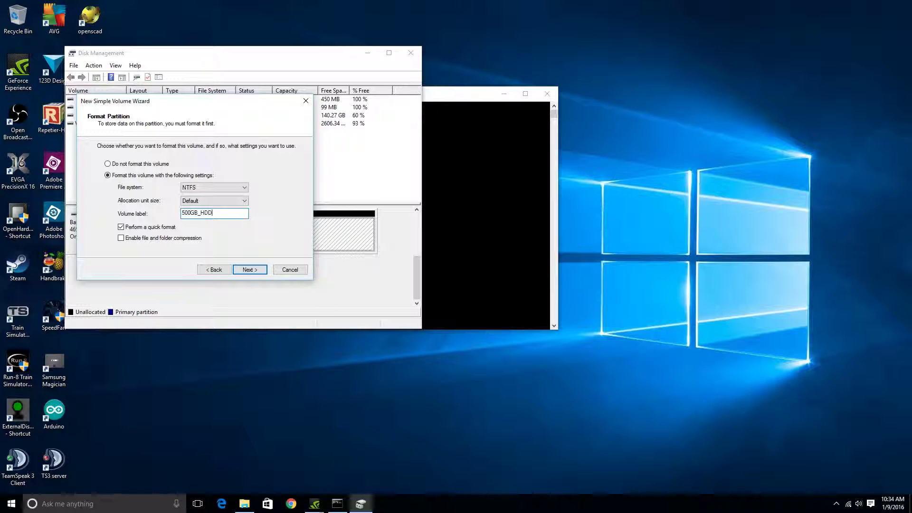
{"action": "left_click", "coordinate": [255, 272]}
{"action": "left_click", "coordinate": [248, 271]}
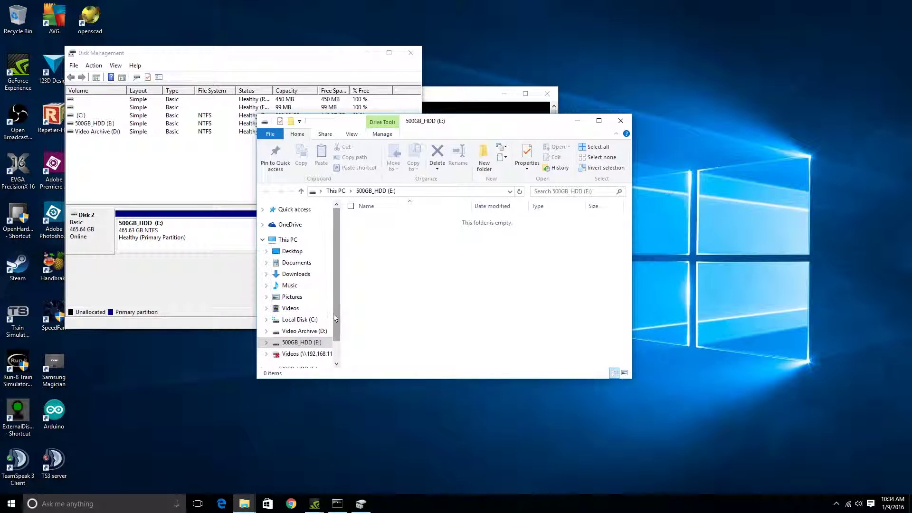
Step: Rearrange Disk Management and the DiskPart console to confirm the empty 500GB_HDD (E:) drive
{"action": "left_click_drag", "start_coordinate": [235, 59], "coordinate": [316, 73]}
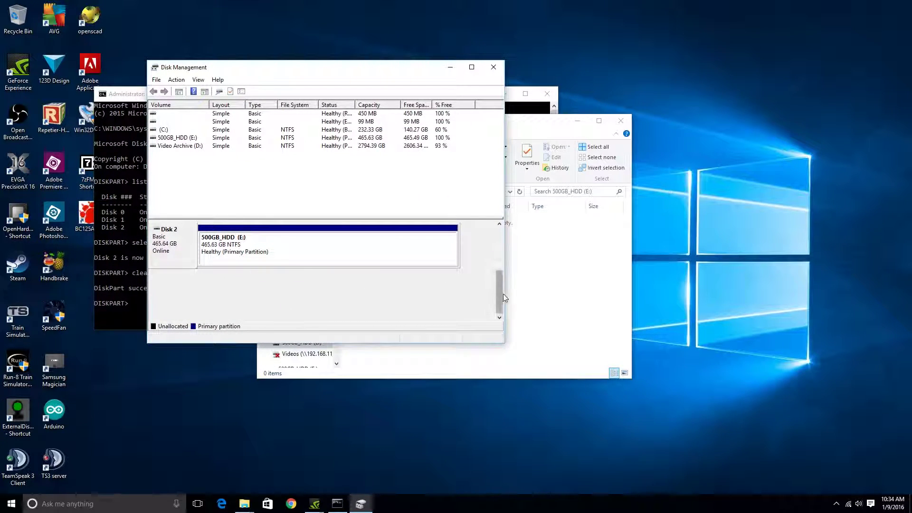
{"action": "left_click_drag", "start_coordinate": [500, 299], "coordinate": [500, 283]}
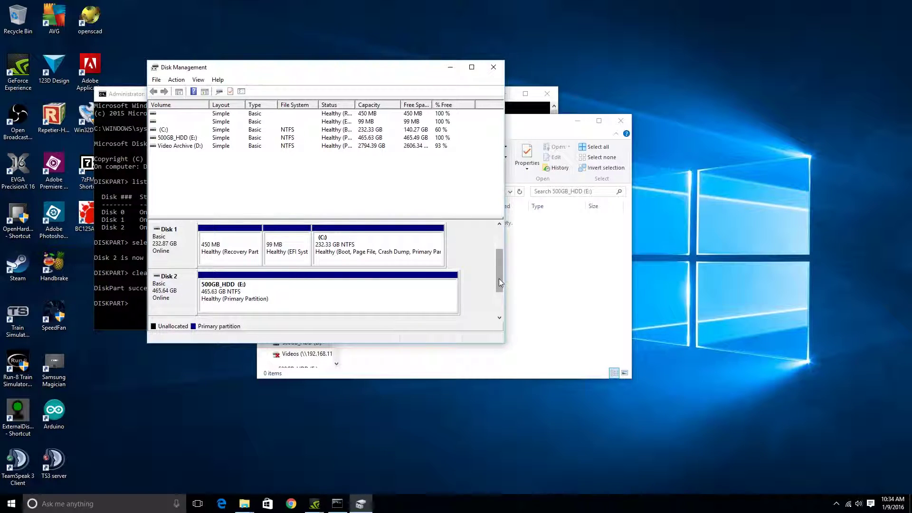
{"action": "left_click_drag", "start_coordinate": [500, 278], "coordinate": [500, 299]}
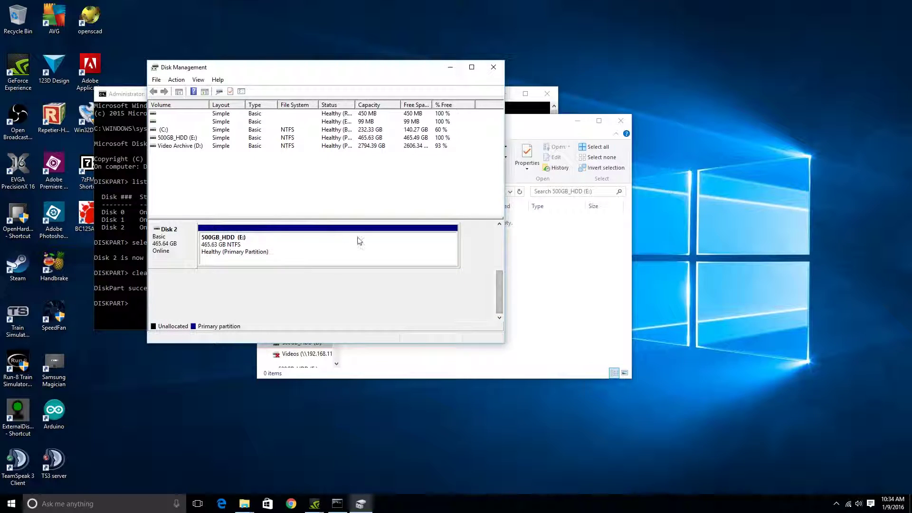
{"action": "left_click_drag", "start_coordinate": [299, 76], "coordinate": [518, 72]}
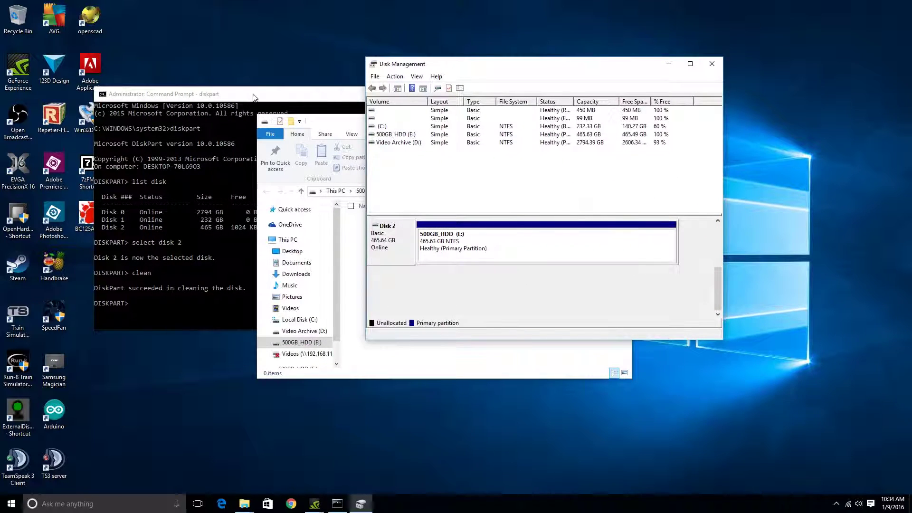
{"action": "left_click_drag", "start_coordinate": [238, 100], "coordinate": [277, 105]}
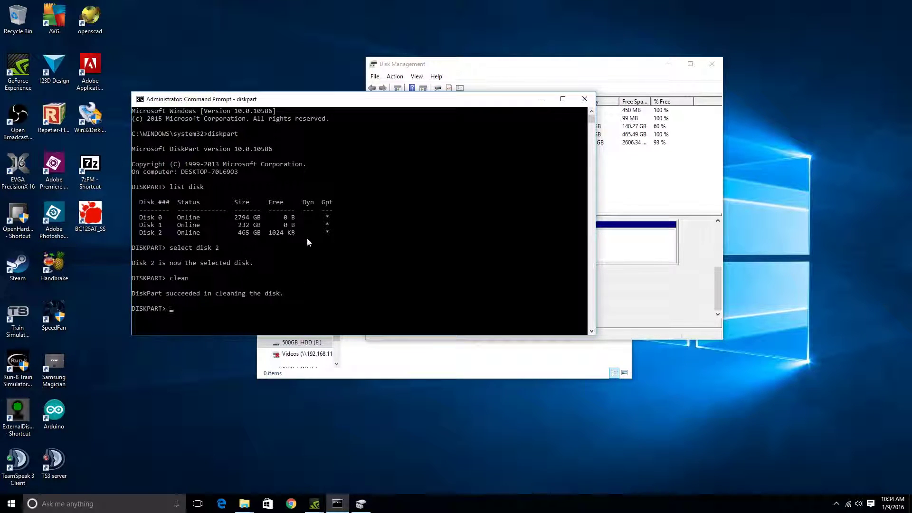
{"action": "left_click_drag", "start_coordinate": [494, 71], "coordinate": [547, 74]}
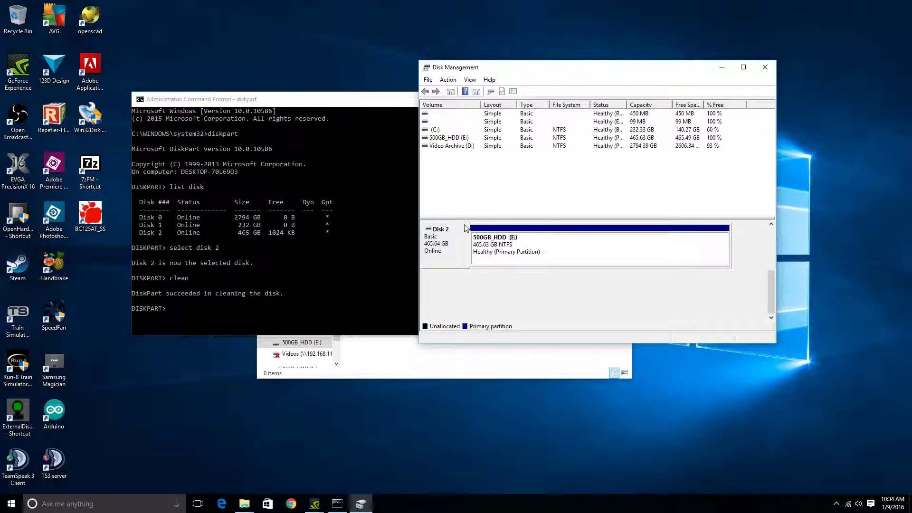
{"action": "left_click_drag", "start_coordinate": [768, 293], "coordinate": [769, 279]}
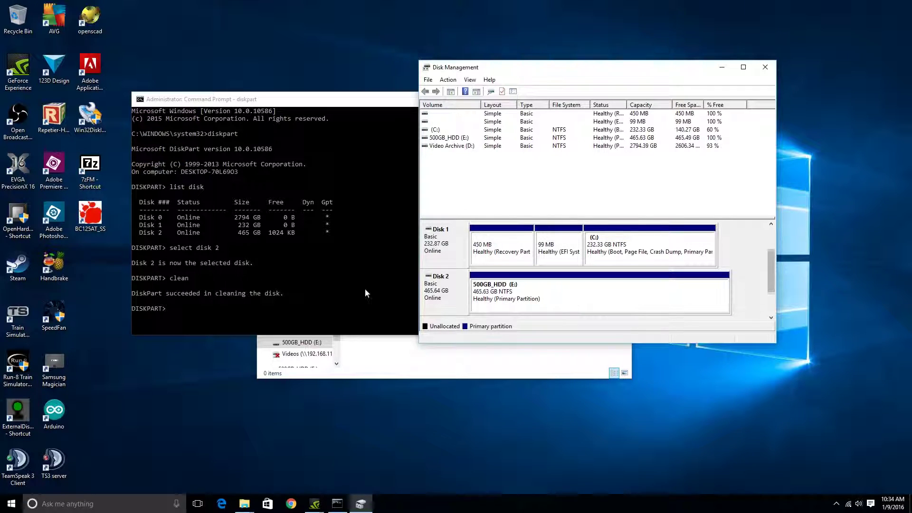
{"action": "left_click", "coordinate": [261, 107]}
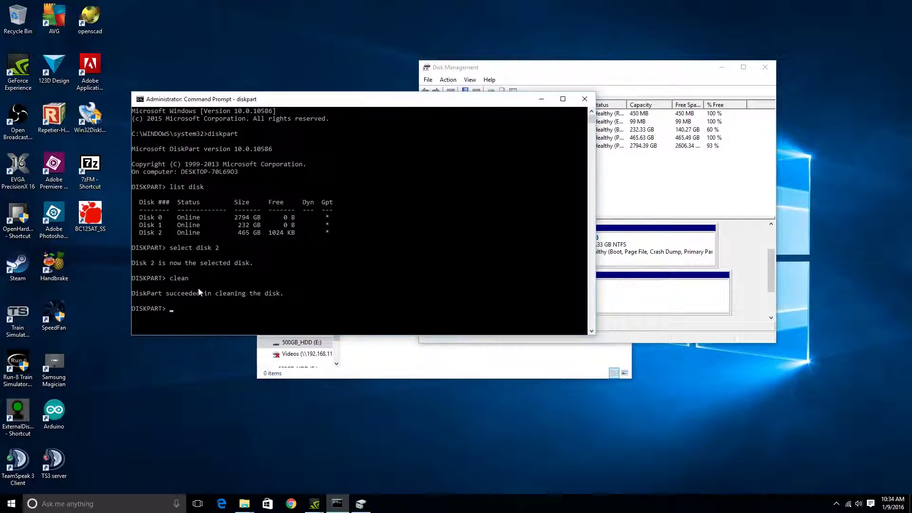